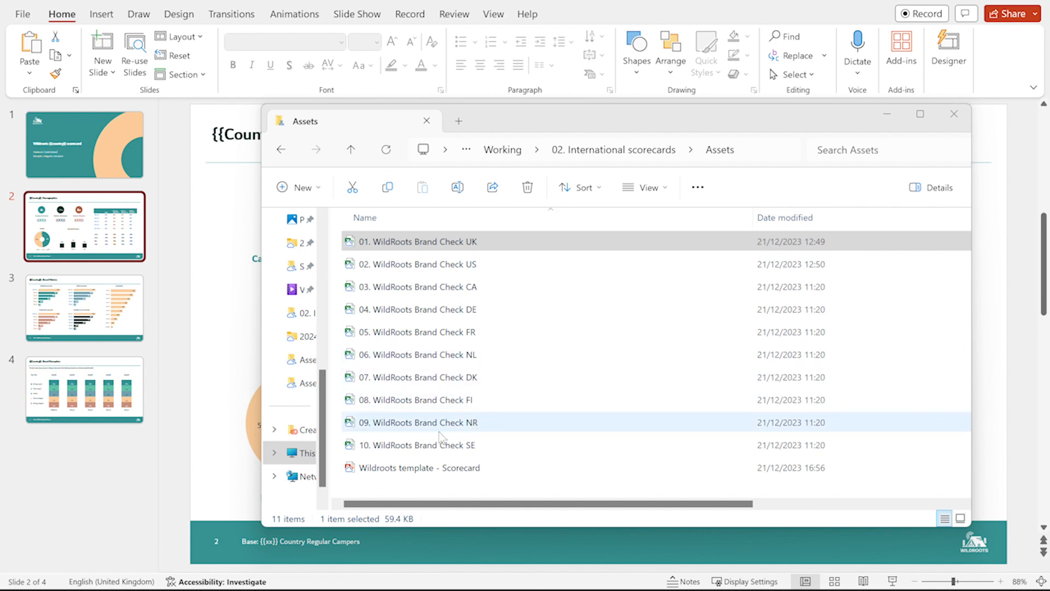
Review the scorecard template's title, Demographics, Brand Metrics and Brand Perception slides.
left_click(178, 333)
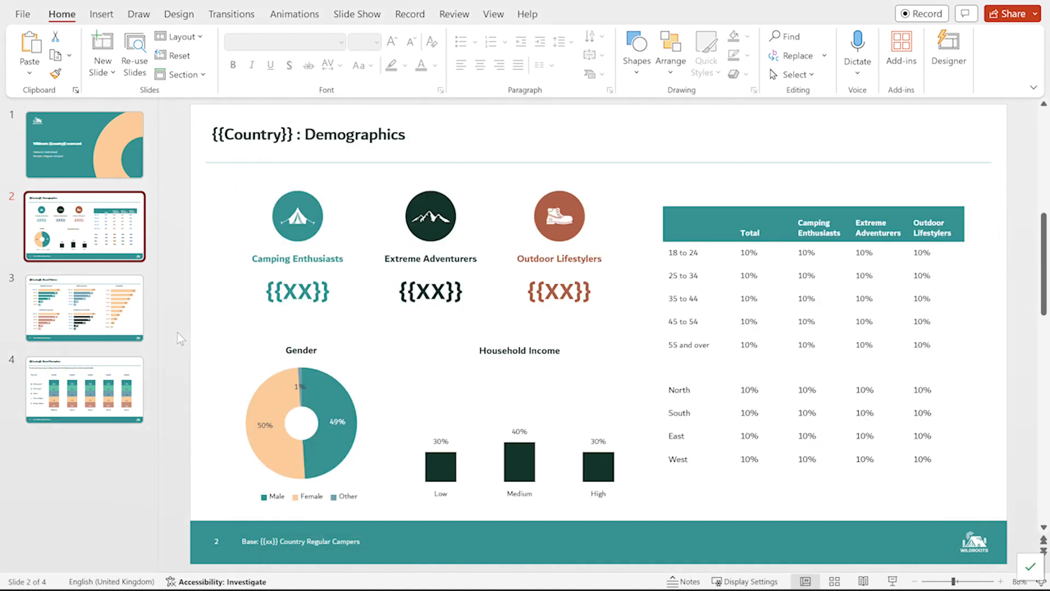
left_click(121, 160)
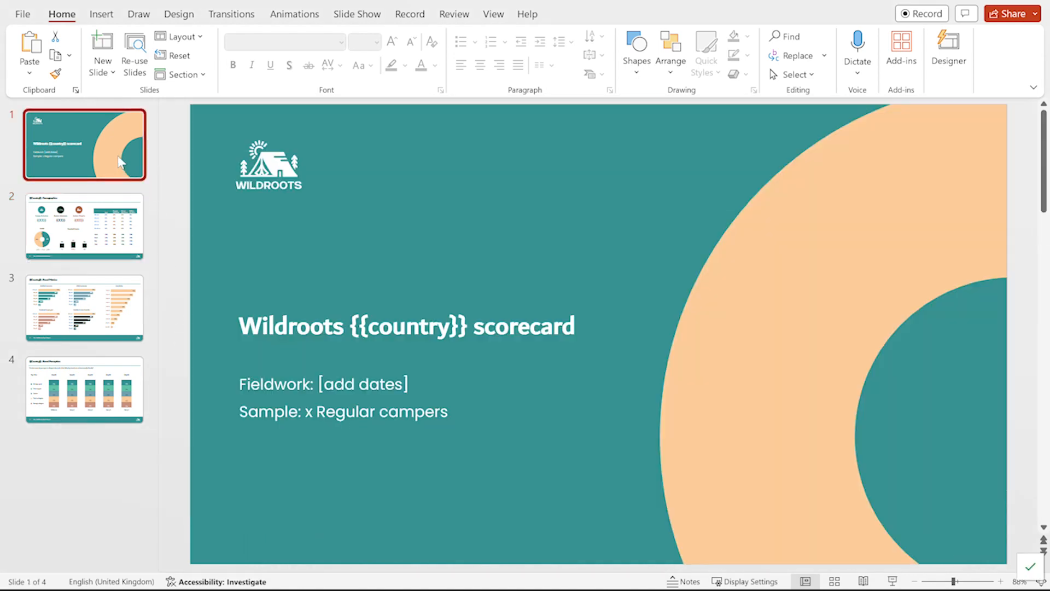
left_click(114, 223)
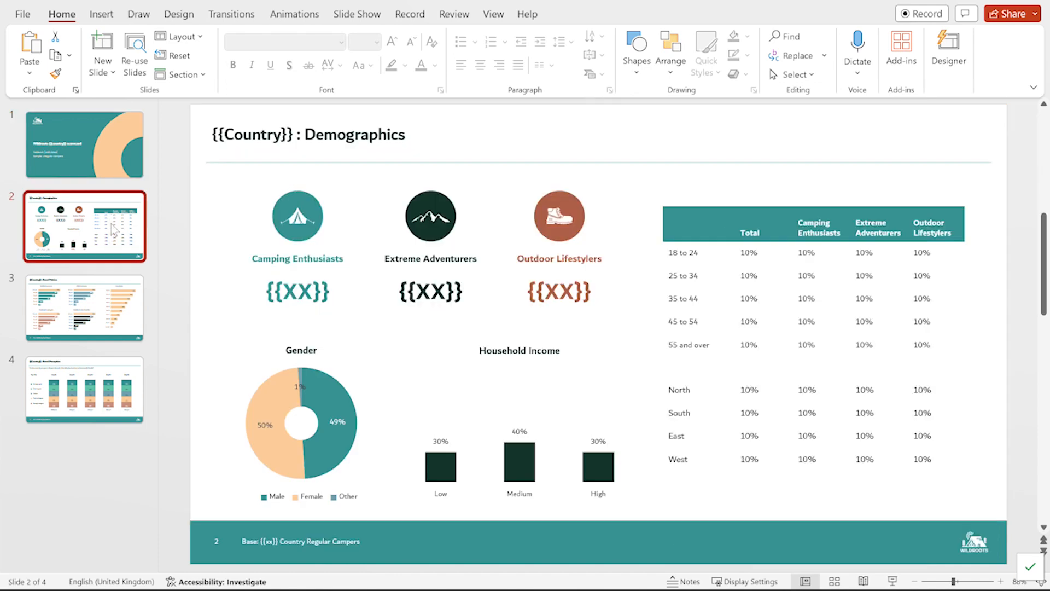
key("Down")
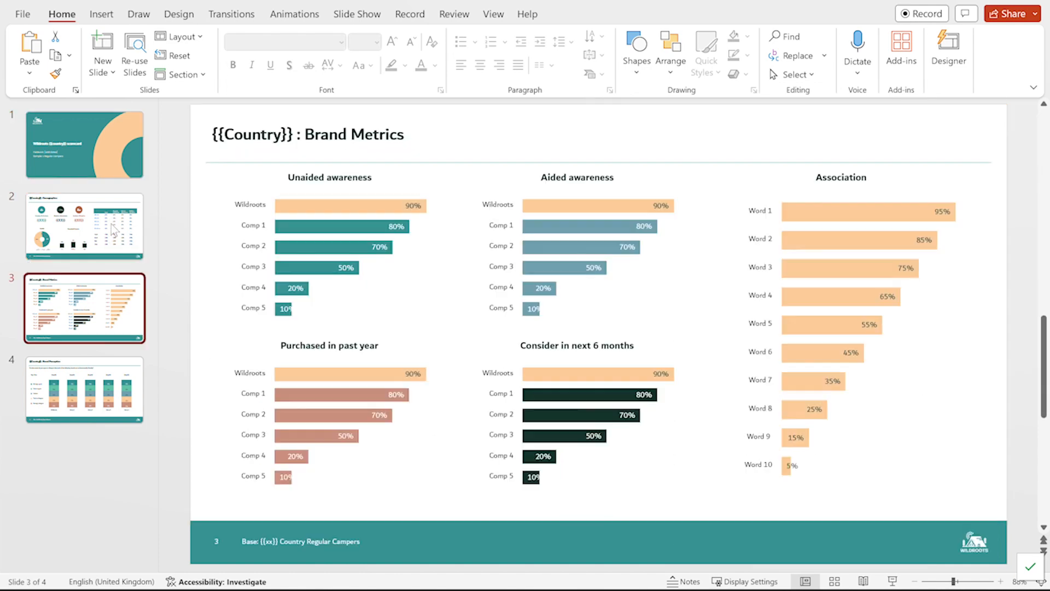
key("Down")
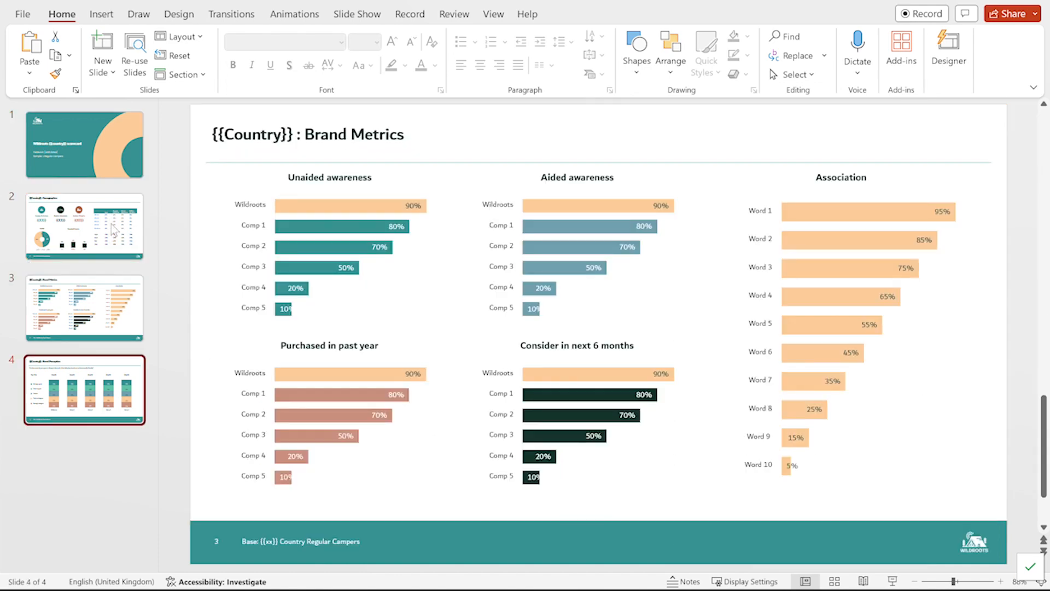
key("Up")
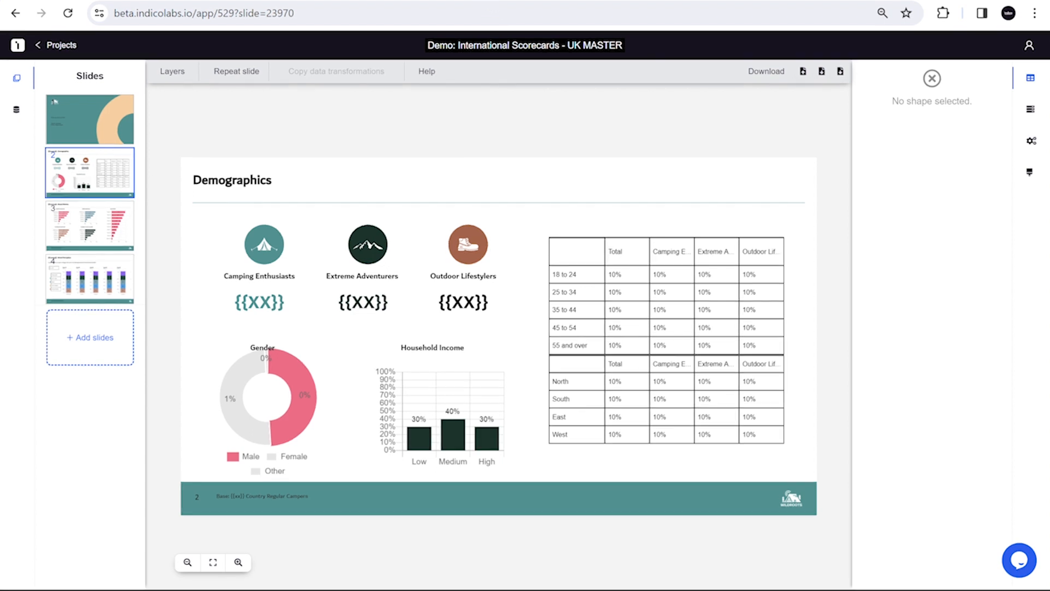
Switch to the Indico project and link the Camping Enthusiasts placeholder to its Total percentage in the S_WR_Segment table of the UK data.
left_click(57, 73)
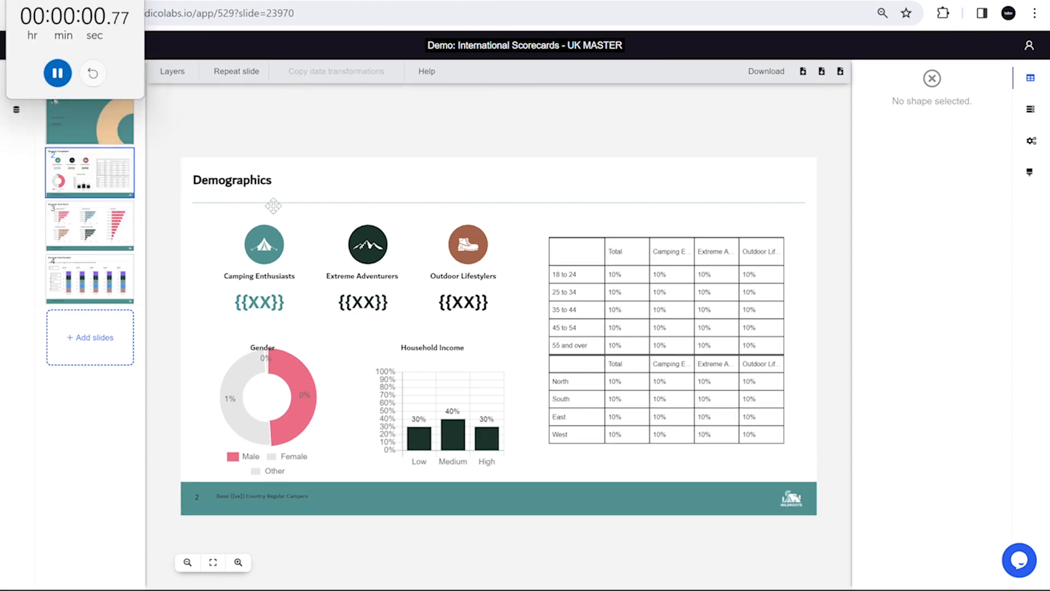
left_click(259, 302)
left_click(923, 171)
left_click(924, 191)
left_click(895, 218)
left_click(715, 313)
left_click(323, 330)
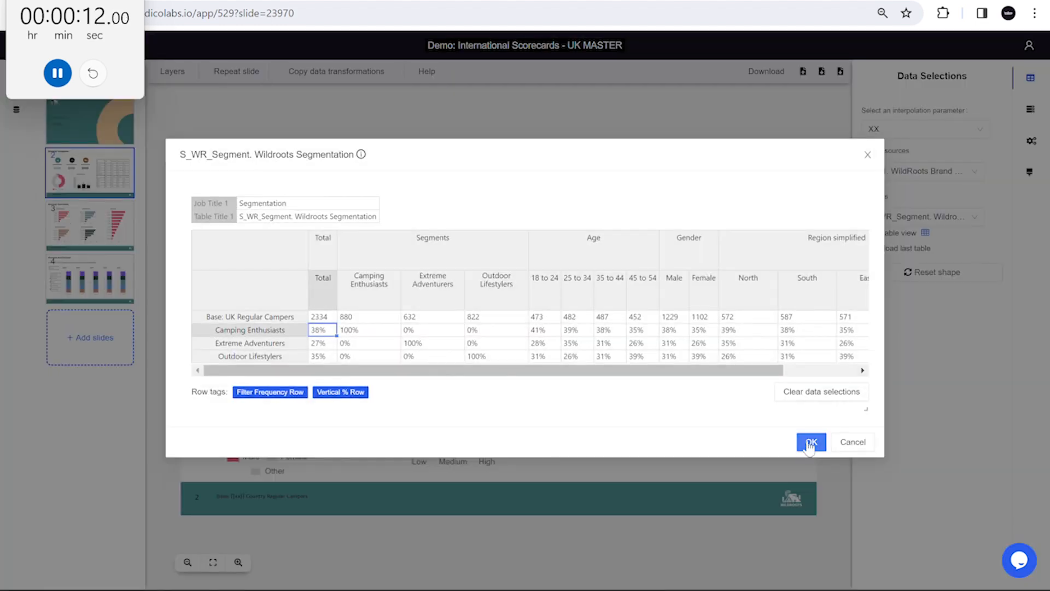
left_click(811, 441)
Link the Extreme Adventurers and Outdoor Lifestylers placeholders to their Total percentages in the Wildroots Segmentation table.
left_click(365, 302)
left_click(925, 232)
left_click(323, 343)
left_click(811, 442)
left_click(469, 302)
left_click(925, 232)
left_click(322, 356)
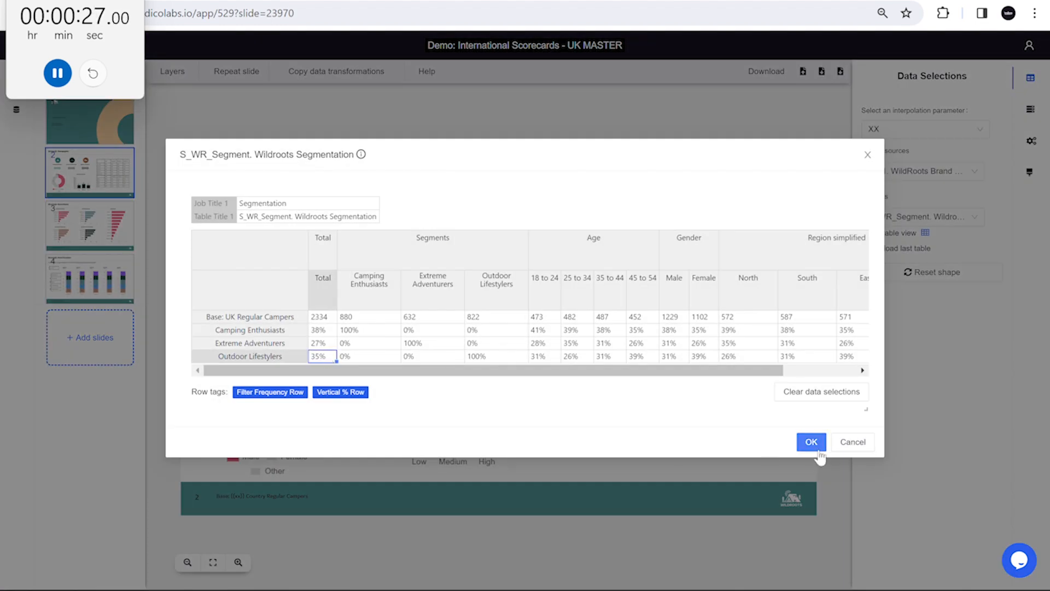
left_click(818, 449)
Link the Gender doughnut chart to the Total column's gender percentages in the S_Gender table.
left_click(283, 418)
left_click(919, 174)
left_click(924, 195)
left_click_drag(323, 339, 322, 366)
left_click(815, 452)
Choose the financial category table as the Household Income chart's data and open its table view.
left_click(453, 432)
left_click(902, 214)
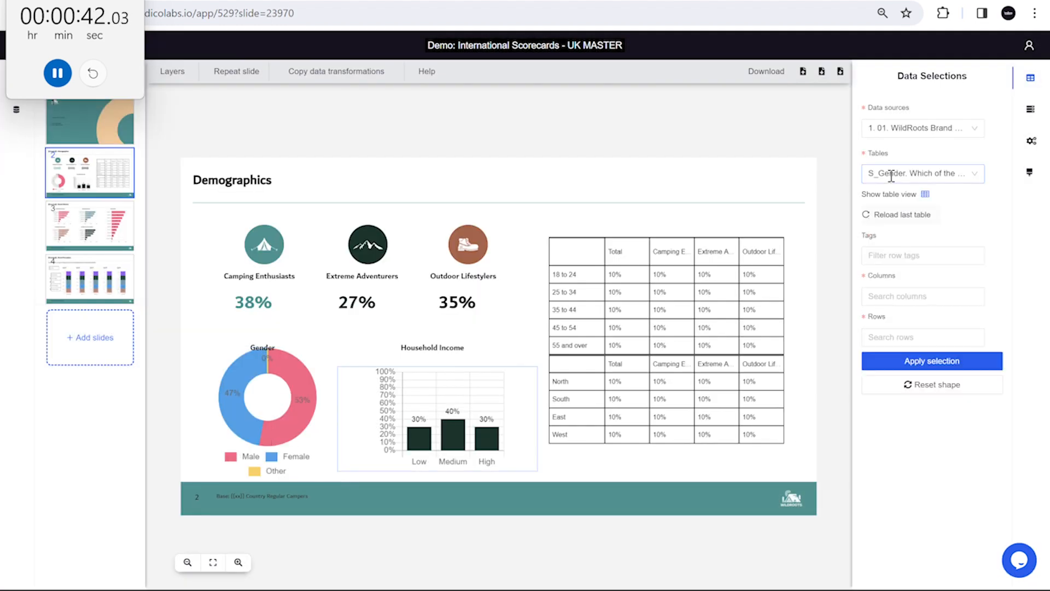
left_click(892, 173)
left_click(925, 194)
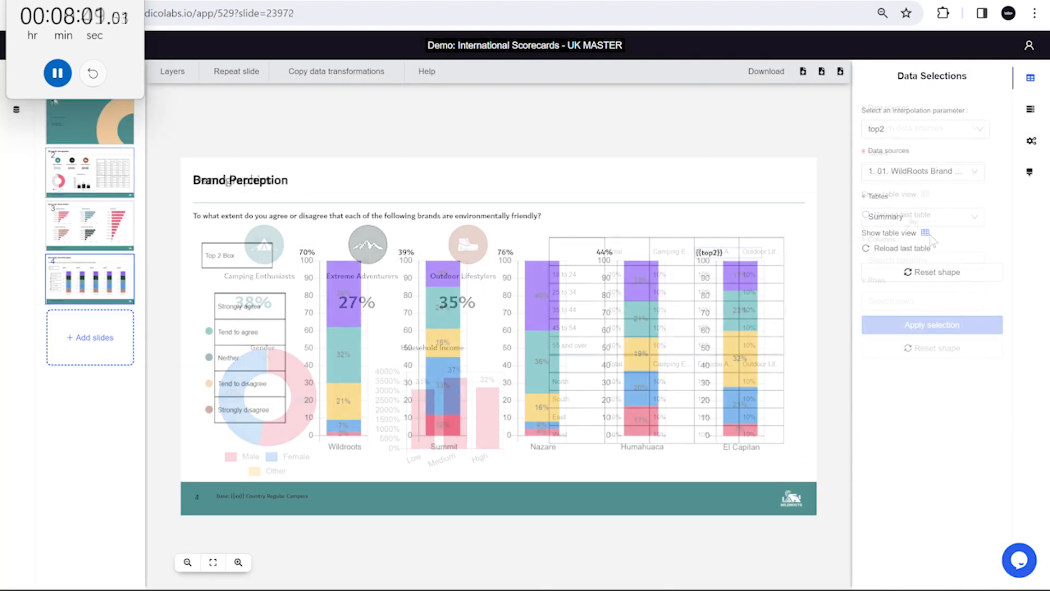
Link El Capitan's top 2 placeholder to its NET: Agree value and the footer base to the Wildroots base in the Summary table.
left_click(656, 352)
left_click(826, 429)
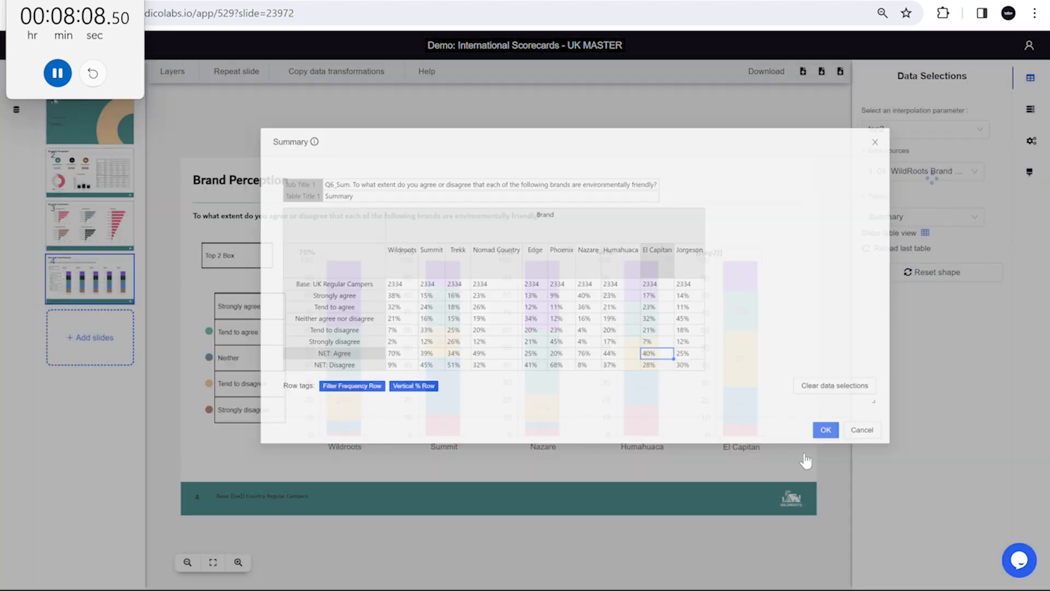
left_click(262, 496)
left_click(897, 248)
left_click(326, 291)
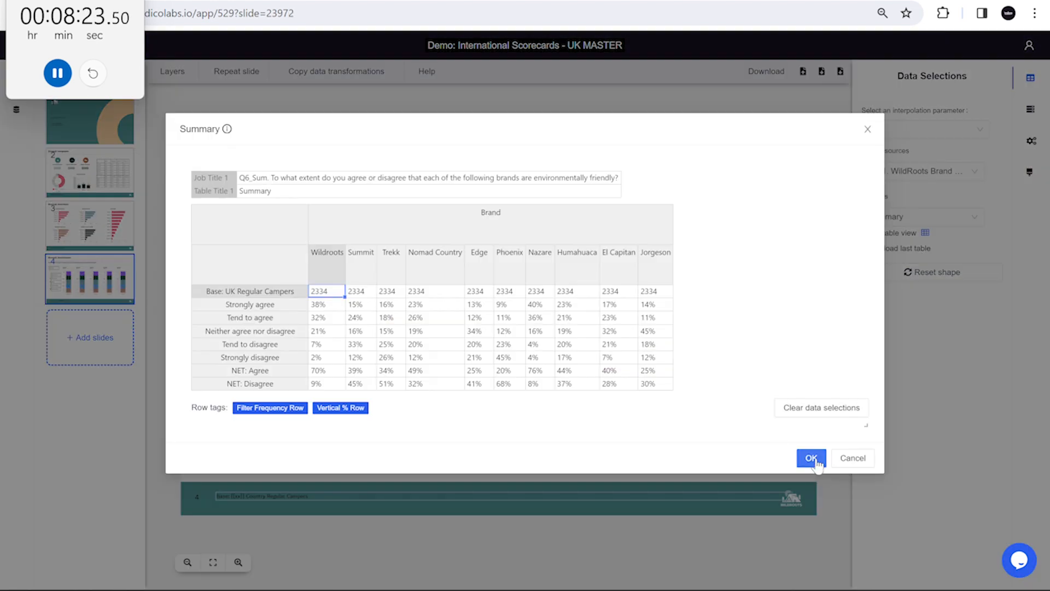
left_click(815, 460)
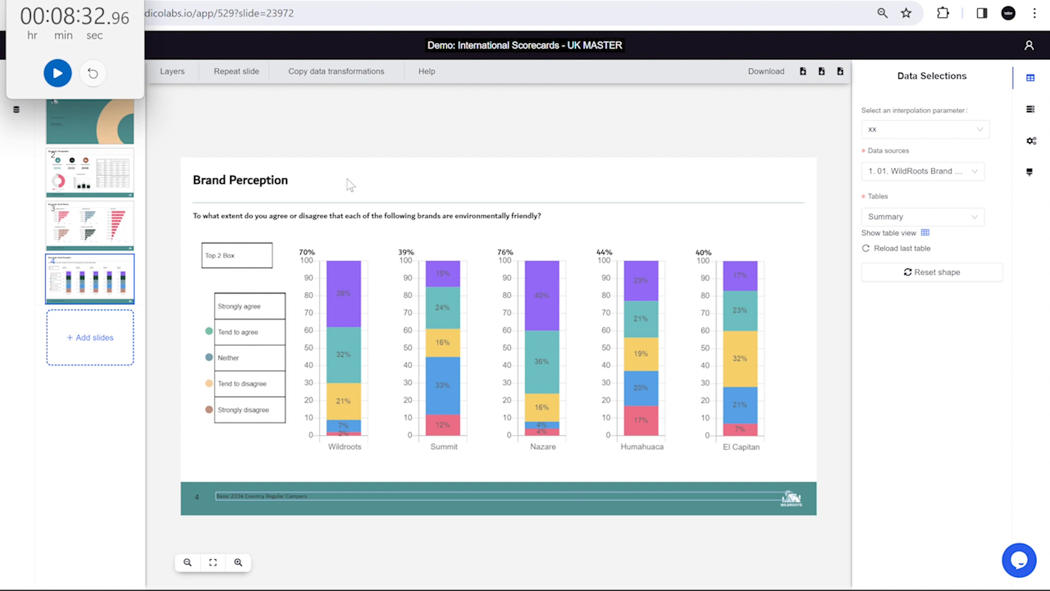
Close the stopwatch and view the data transformations of the Aided awareness chart on the Brand Metrics slide.
left_click_drag(71, 11, 358, 147)
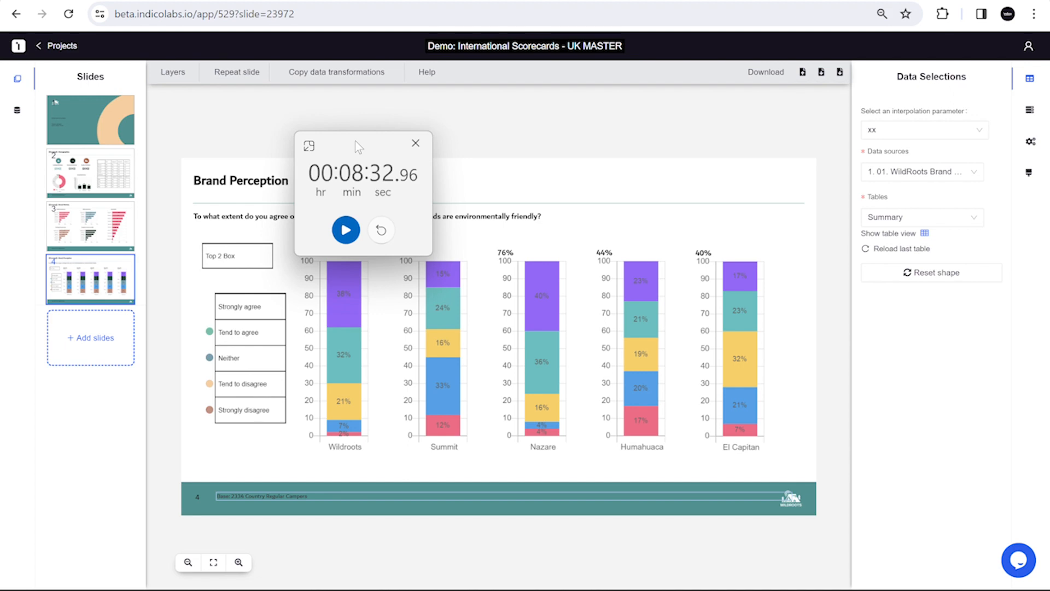
left_click(414, 144)
left_click(107, 283)
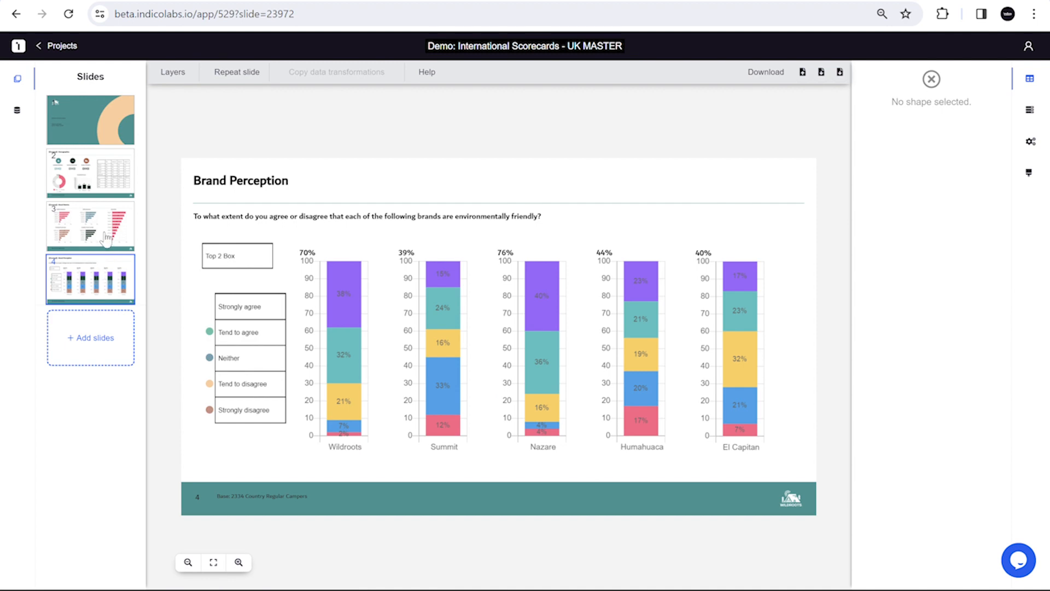
left_click(106, 238)
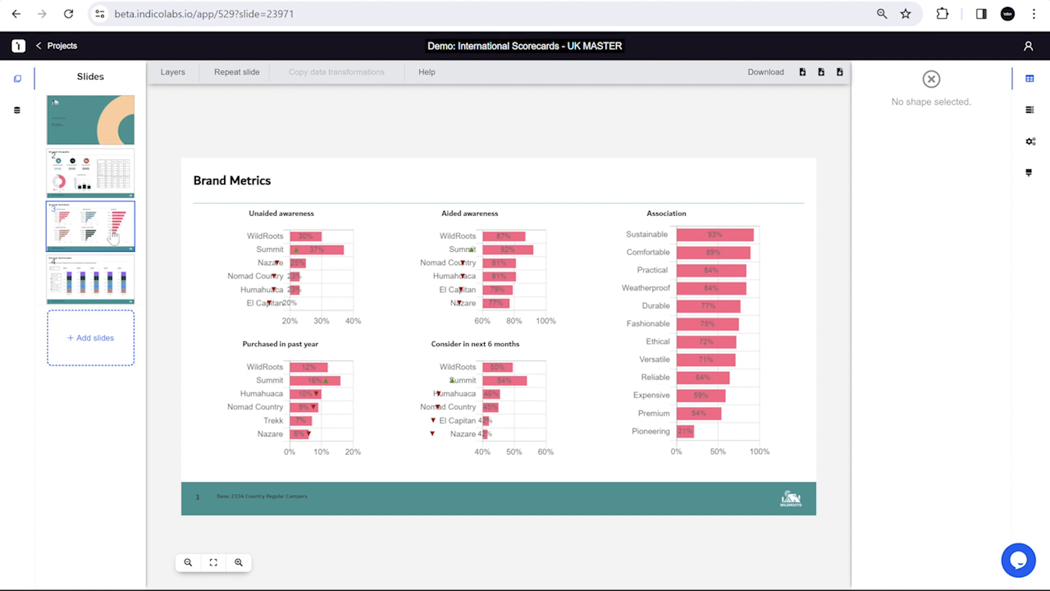
left_click(499, 277)
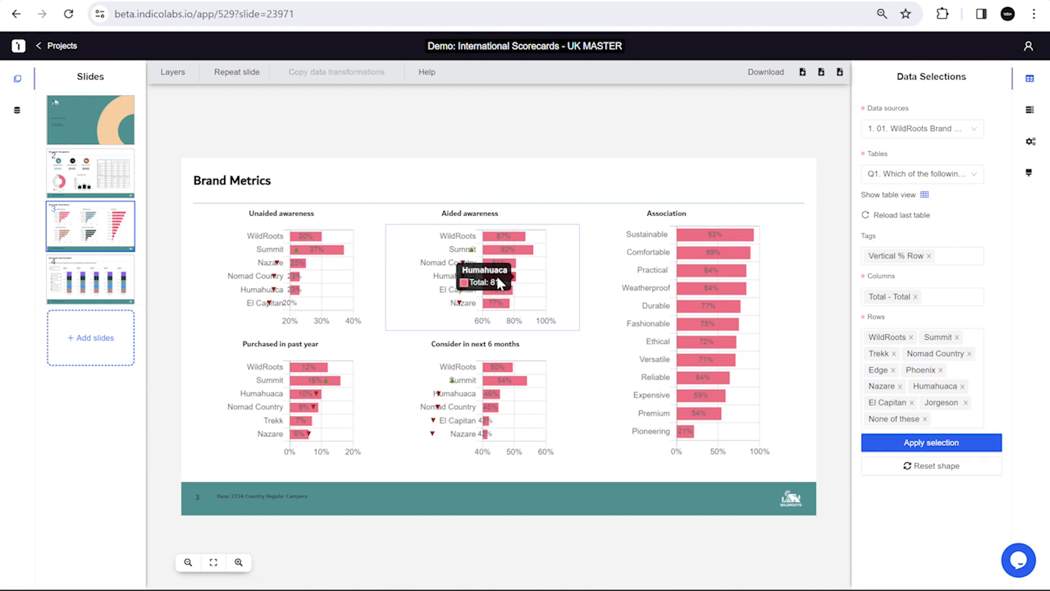
left_click(1030, 112)
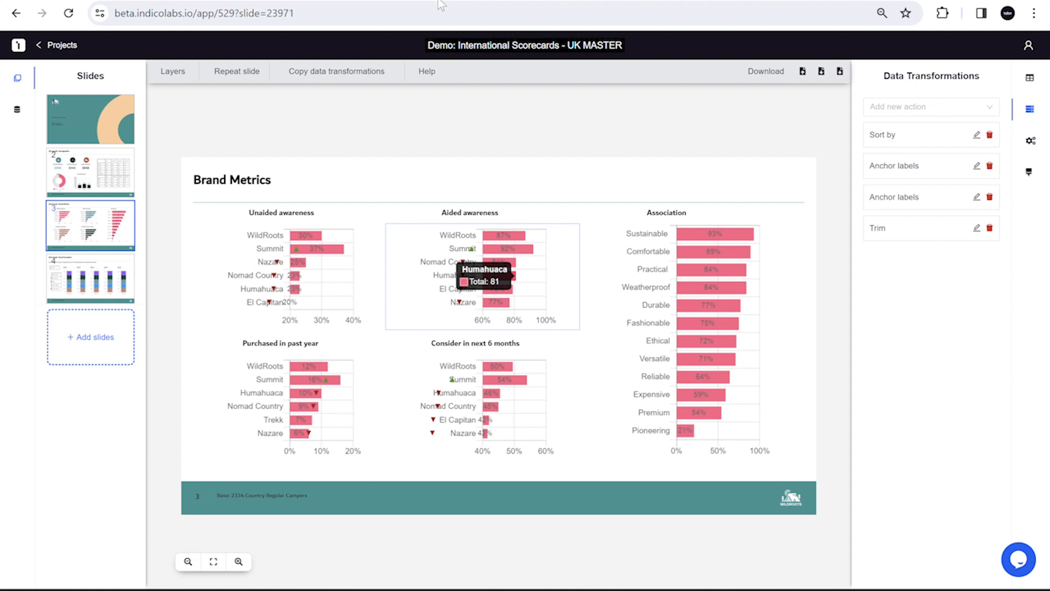
Duplicate the UK MASTER international scorecards project and open the copy.
left_click(62, 46)
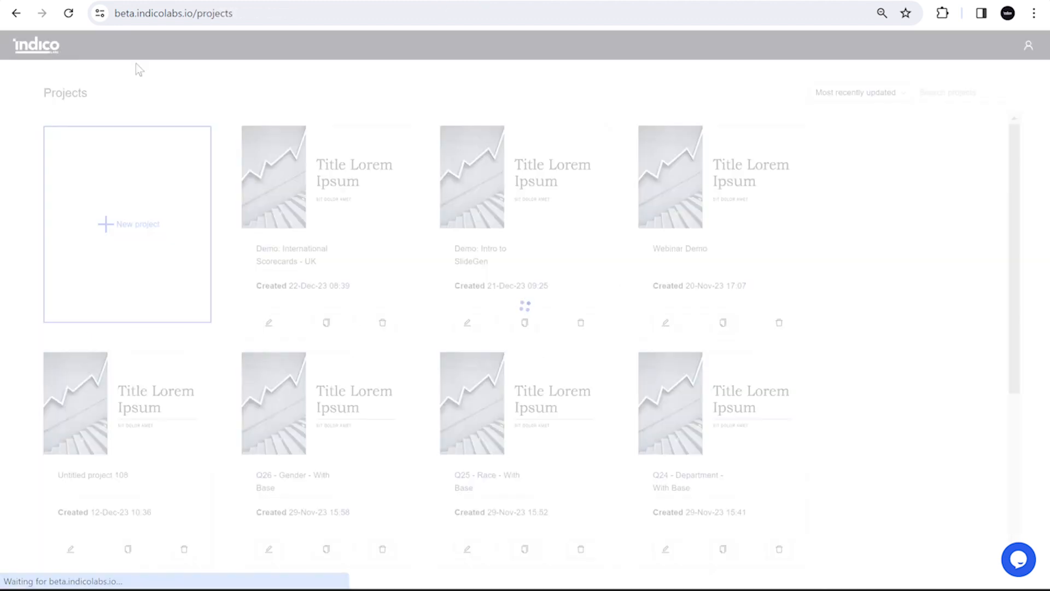
left_click(326, 324)
left_click(605, 176)
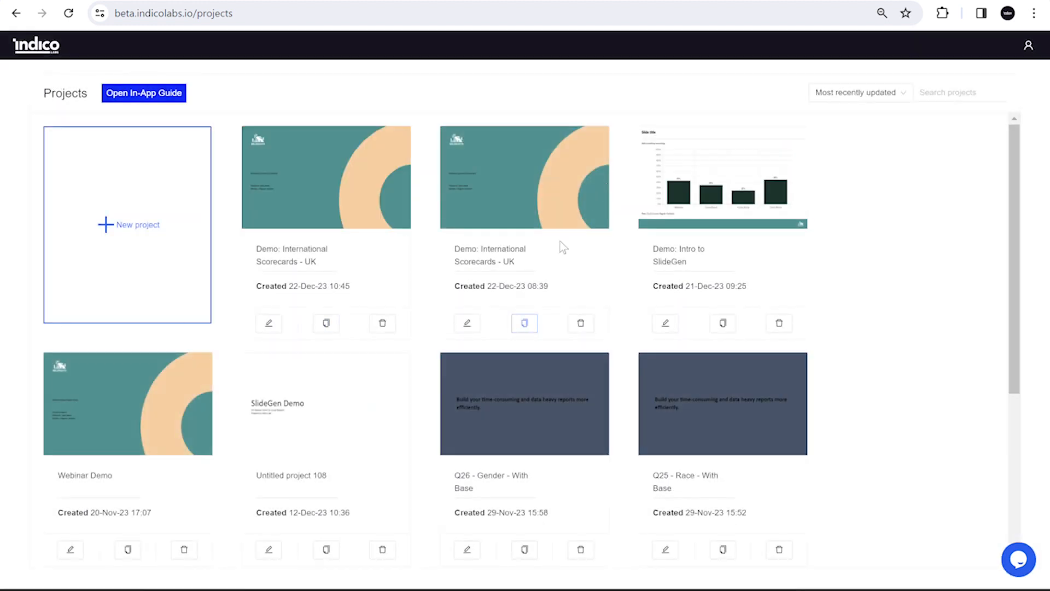
left_click(268, 323)
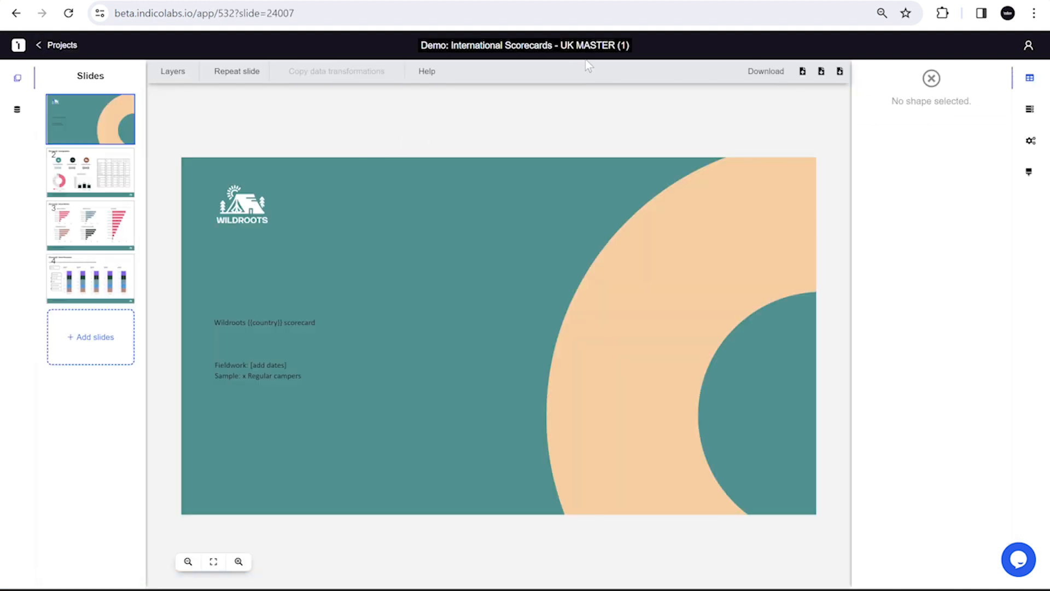
Rename the copied project as "Demo: International Scorecards - US".
left_click(629, 45)
key("BackSpace")
key("BackSpace")
key("BackSpace")
key("BackSpace")
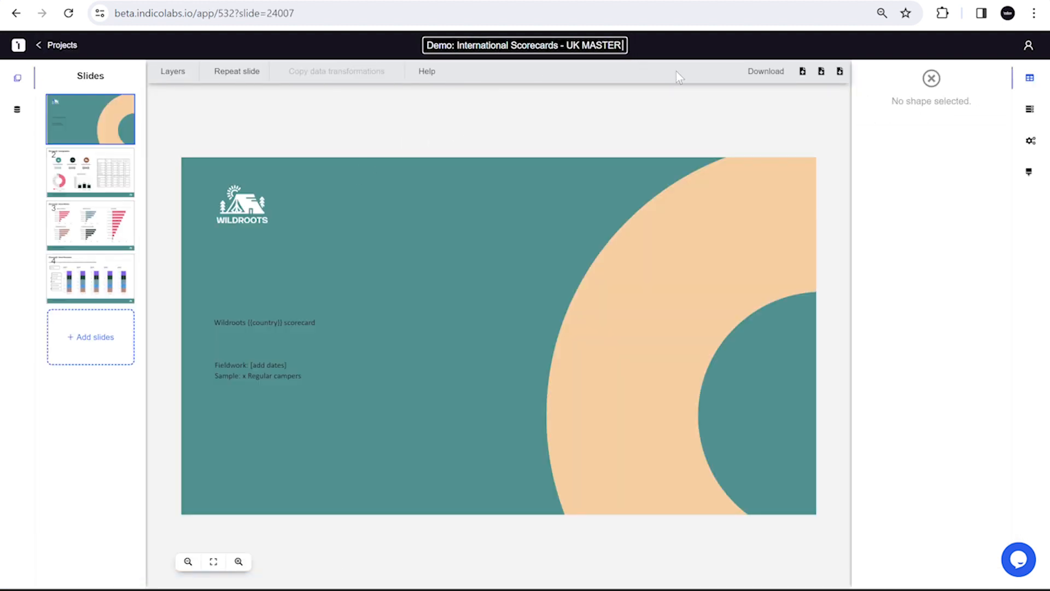
key("BackSpace")
key("BackSpace")
key("BackSpace")
key("BackSpace")
key("BackSpace")
key("BackSpace")
key("BackSpace")
key("BackSpace")
type("S")
key("Return")
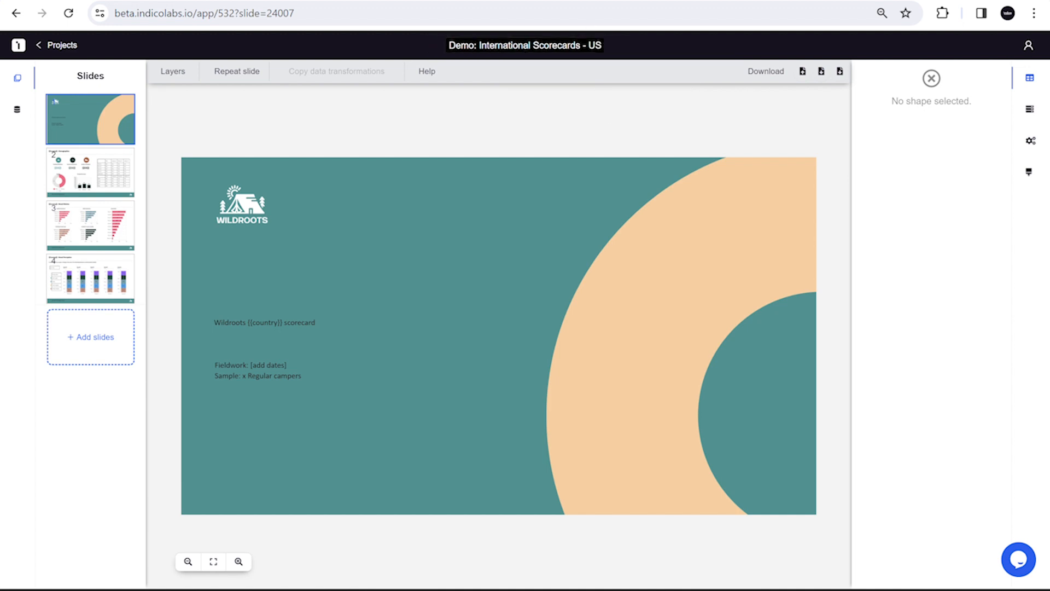
Upload the 02. WildRoots Brand Check US file as a new data source with the Quester_New parser.
left_click(17, 109)
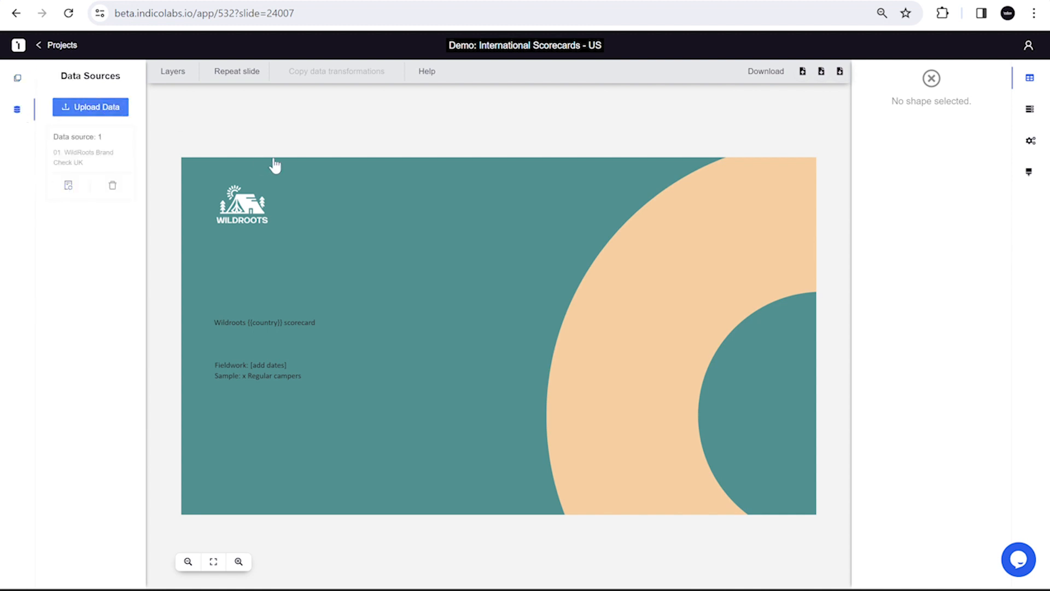
left_click(91, 106)
left_click(524, 162)
scroll(526, 245, "down", 3)
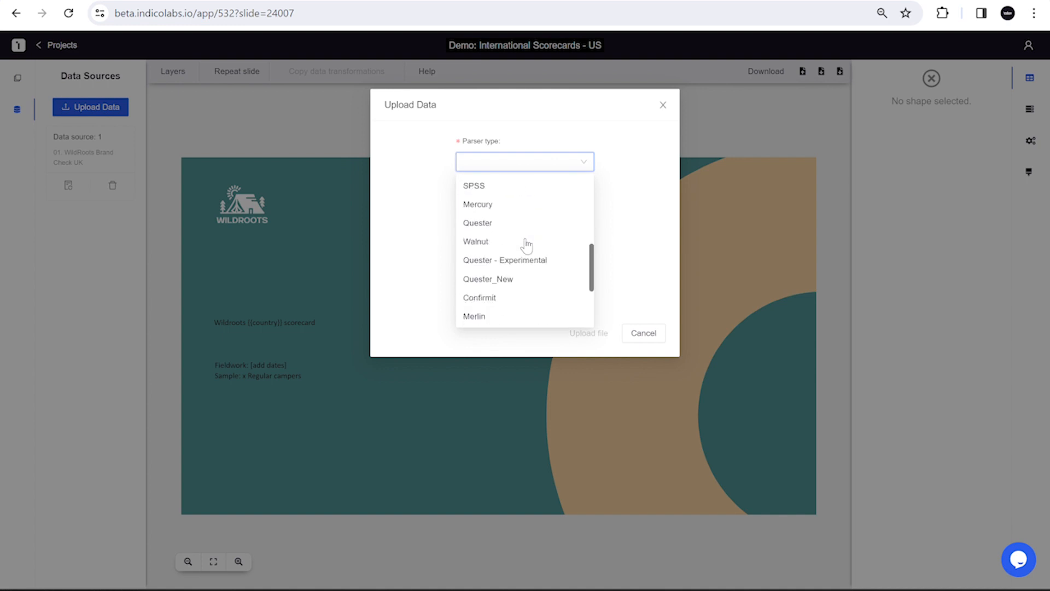
left_click(488, 279)
left_click(520, 237)
left_click(214, 100)
left_click(600, 401)
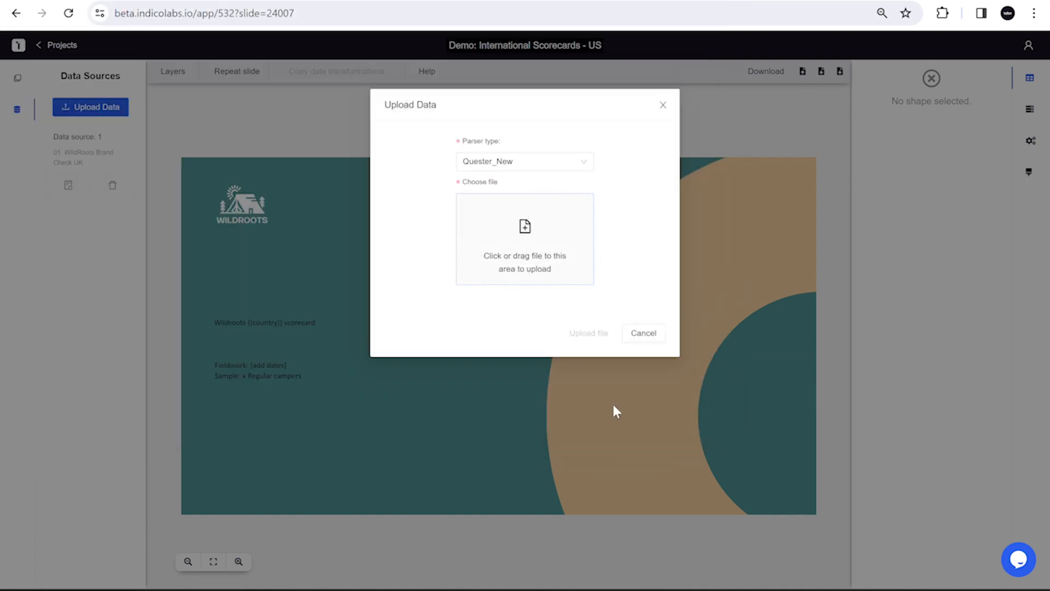
left_click(578, 332)
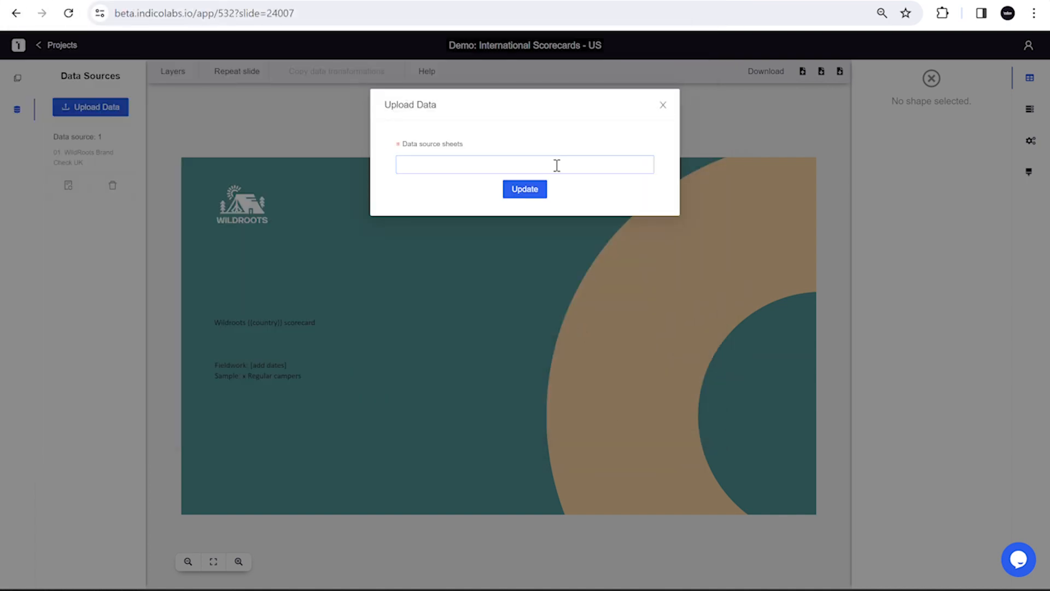
Choose the sheet to import from the uploaded US file and update the data source.
left_click(557, 165)
left_click(532, 214)
left_click(586, 232)
left_click(533, 191)
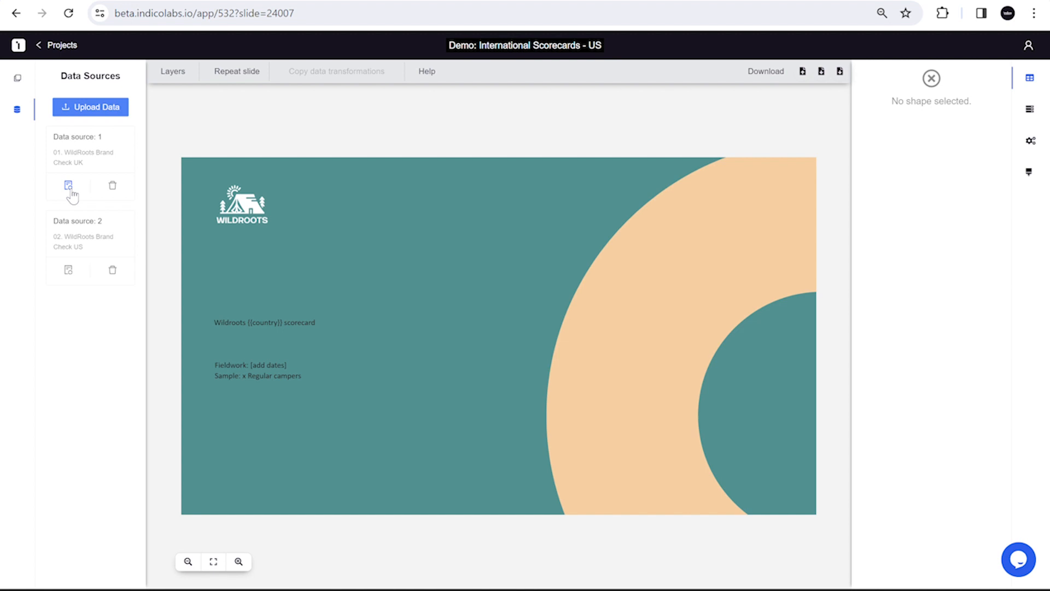
Switch the project's data from 01. WildRoots Brand Check UK to 02. WildRoots Brand Check US and close the compatibility report.
left_click(68, 186)
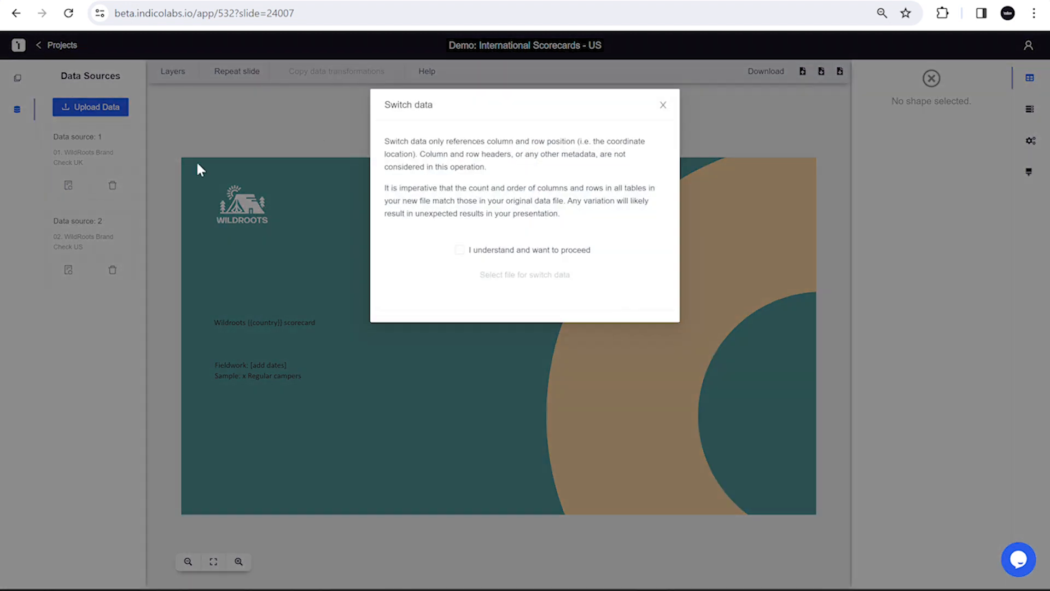
left_click(460, 249)
left_click(496, 275)
left_click(465, 274)
left_click(596, 325)
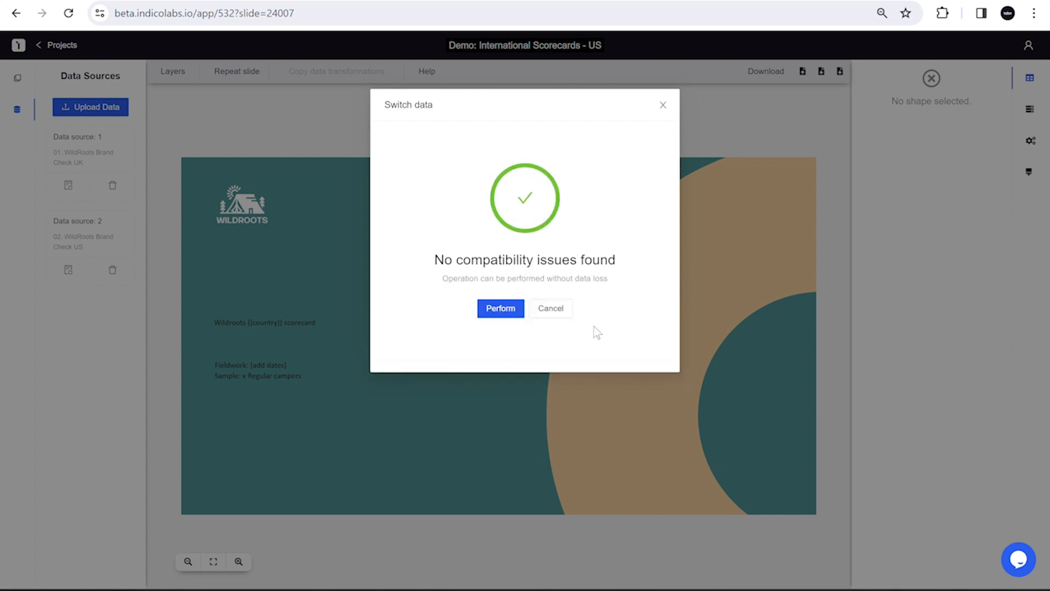
left_click(501, 309)
scroll(732, 561, "down", 1)
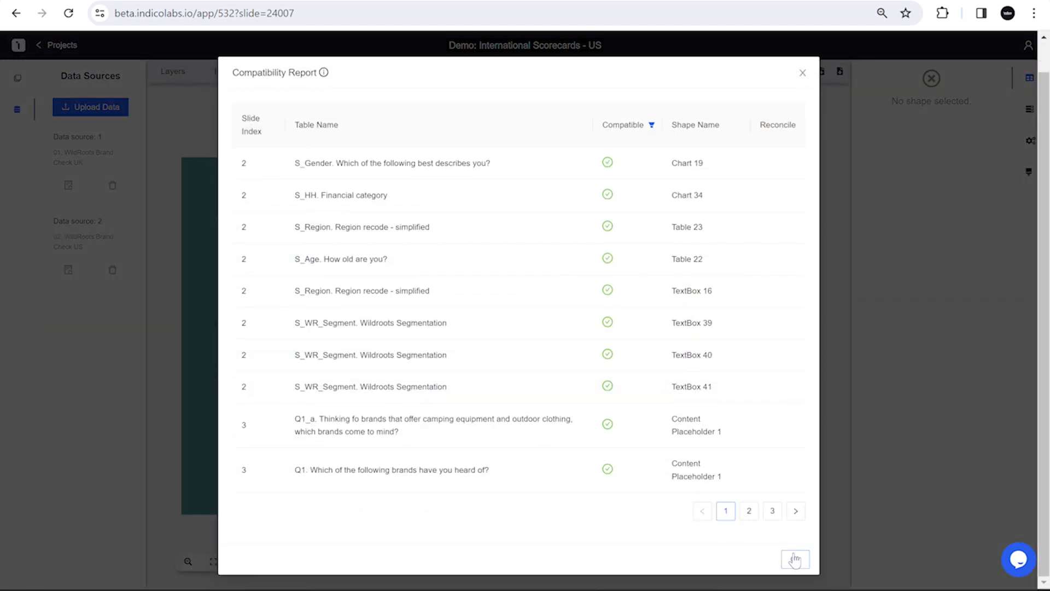
left_click(795, 559)
Check the switched US data on the Demographics and Brand Metrics slides.
left_click(17, 77)
left_click(55, 159)
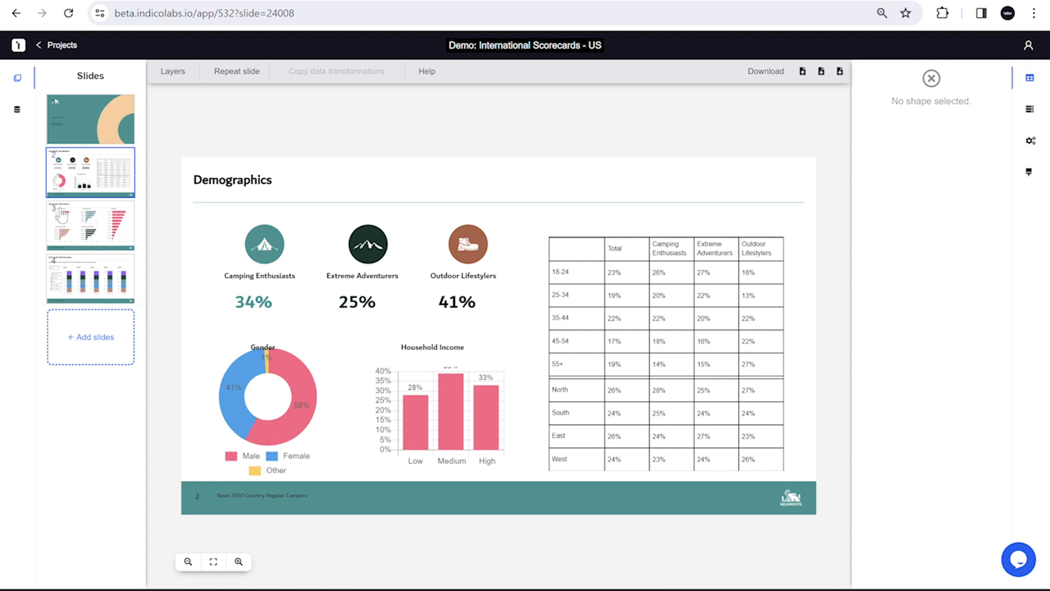
left_click(70, 222)
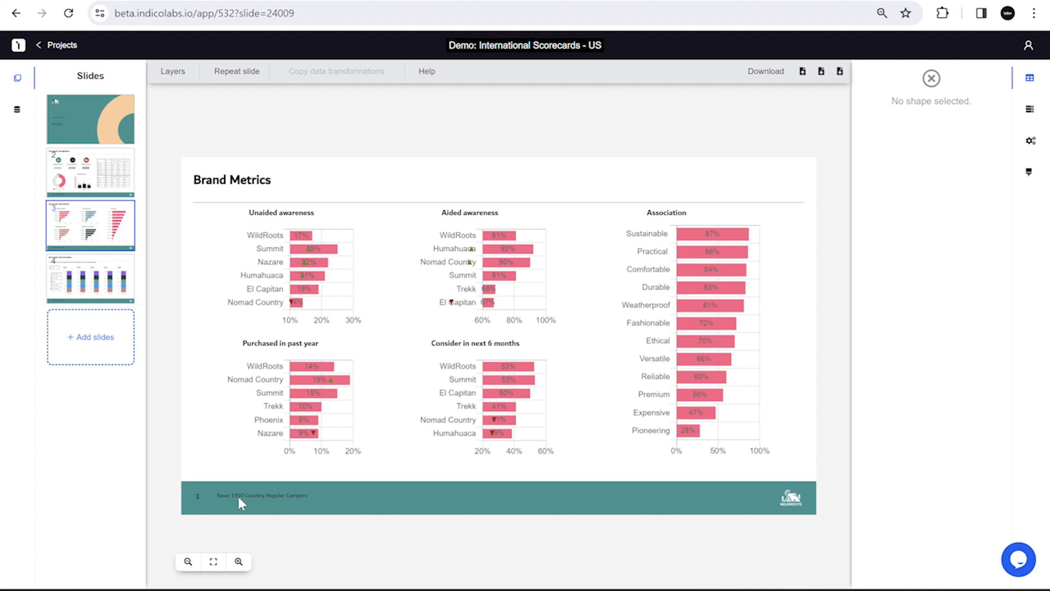
Download the US scorecard presentation and open the downloaded file in PowerPoint.
left_click(781, 74)
left_click(779, 112)
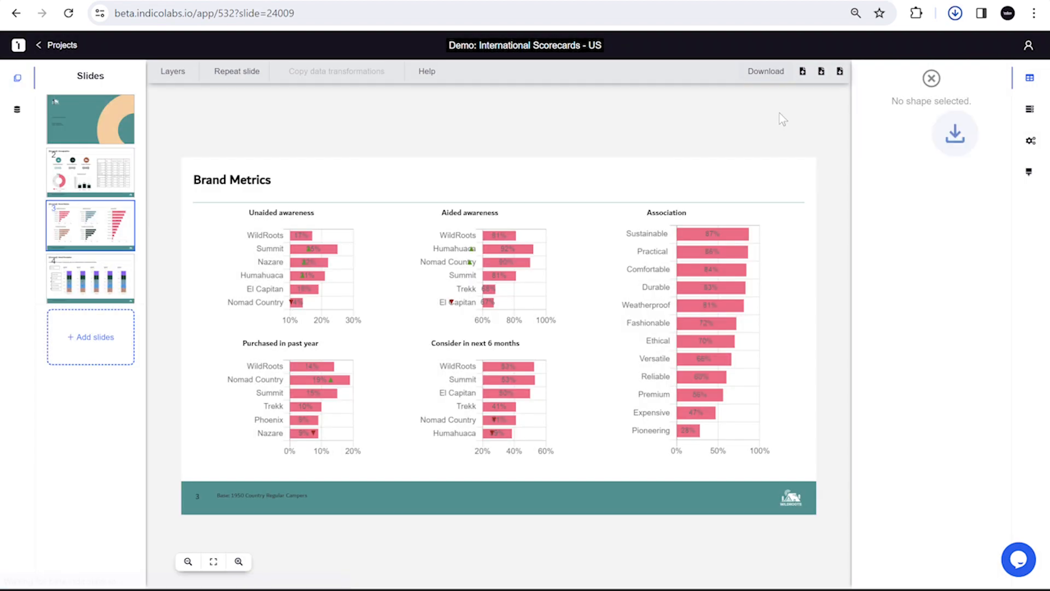
left_click(955, 13)
left_click(848, 77)
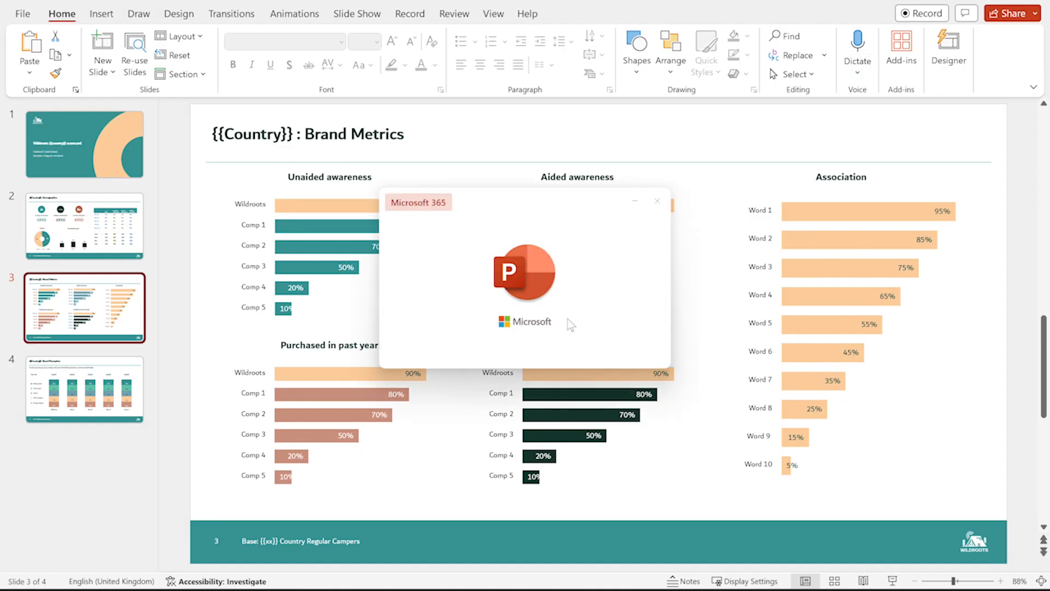
left_click(594, 35)
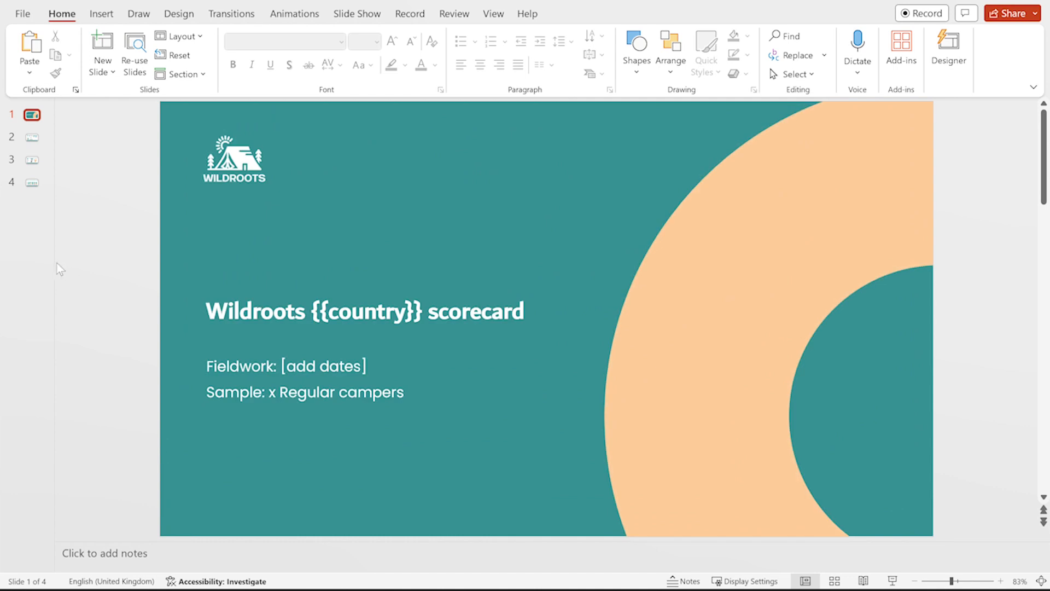
Review the Demographics, Brand Perception and Brand Metrics slides of the downloaded US scorecard.
left_click(118, 252)
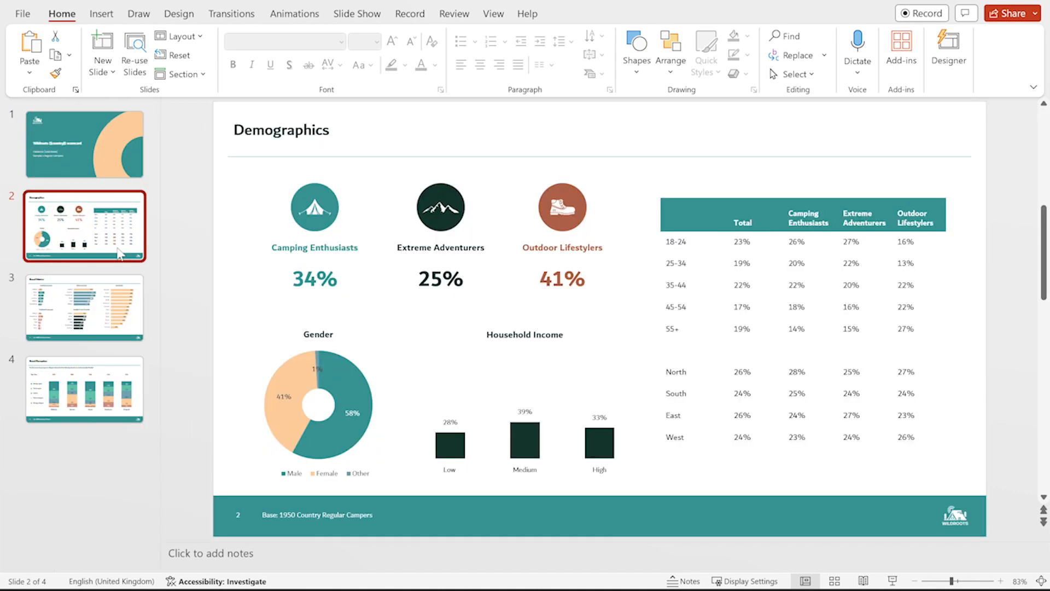
key("End")
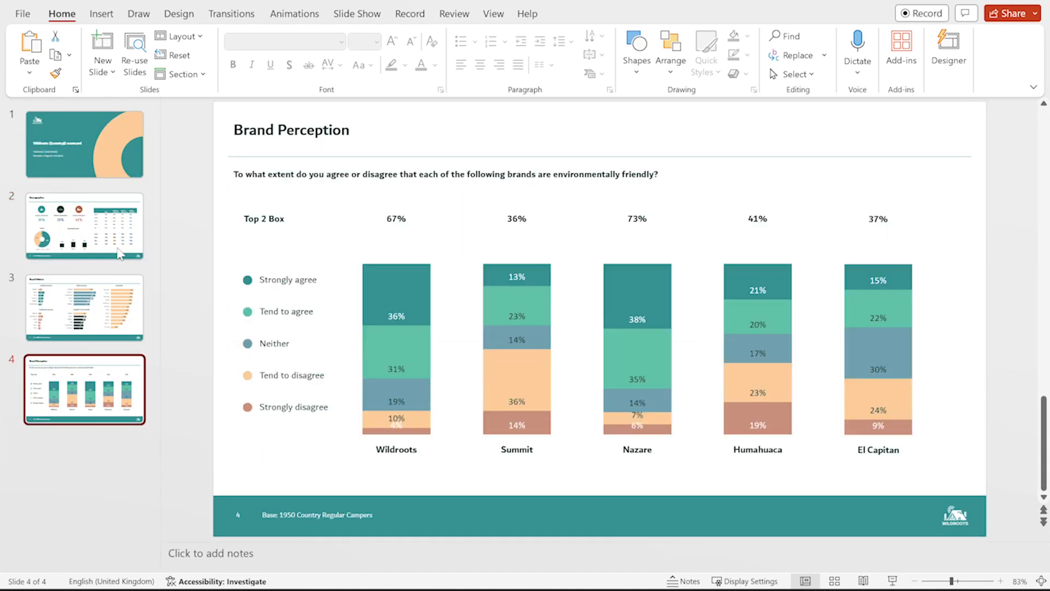
key("Up")
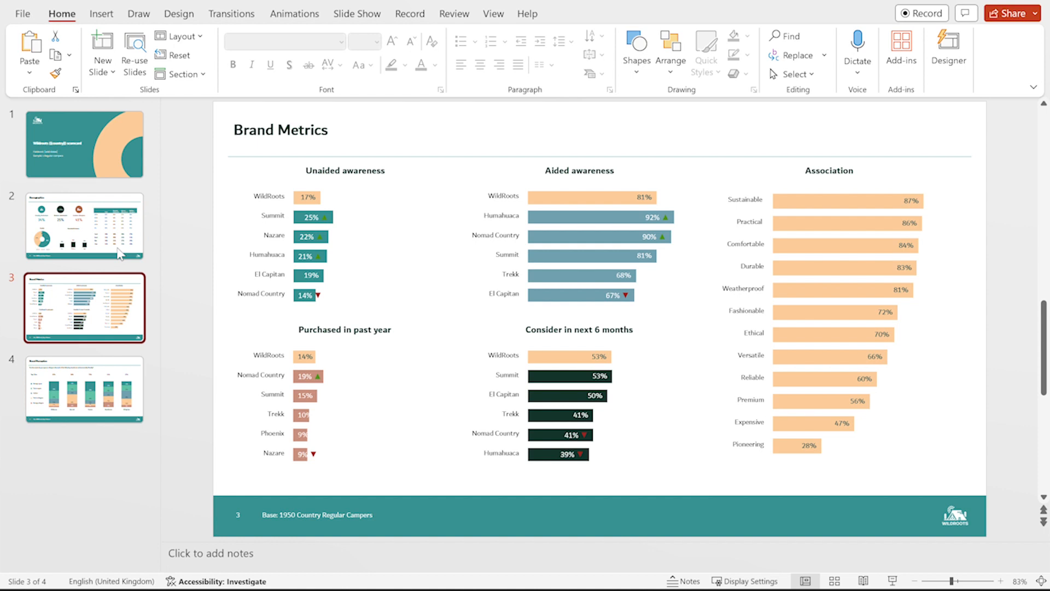